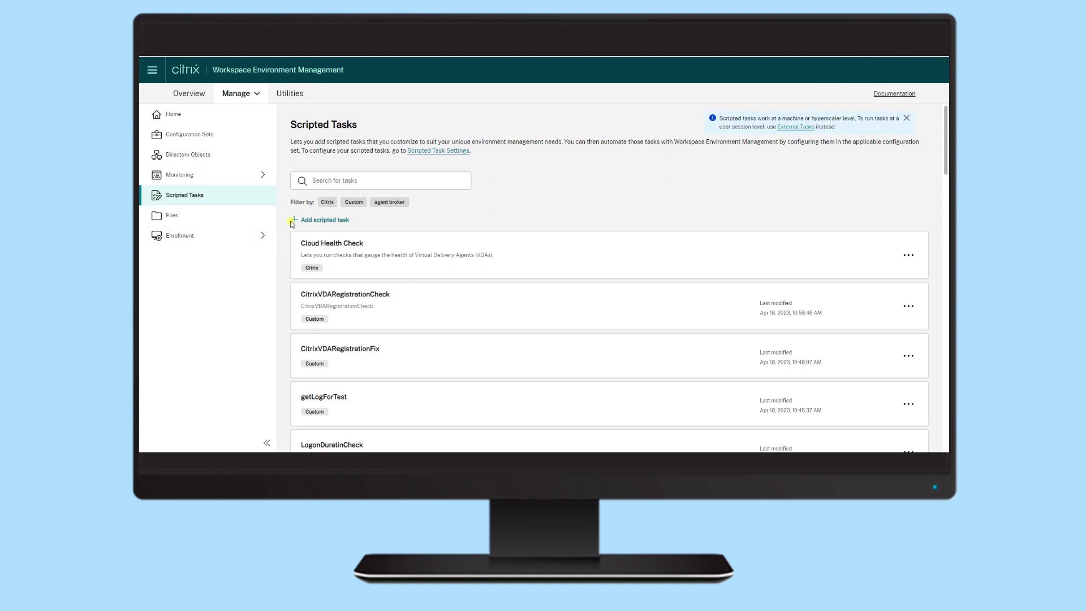
Create scripted task 'myTestScriptedTask' with Citrix-VDA-Registration-Check.ps1 and Full access, and save it
{"action": "left_click", "coordinate": [294, 221]}
{"action": "left_click", "coordinate": [558, 167]}
{"action": "type", "text": "myTestScriptedTask"}
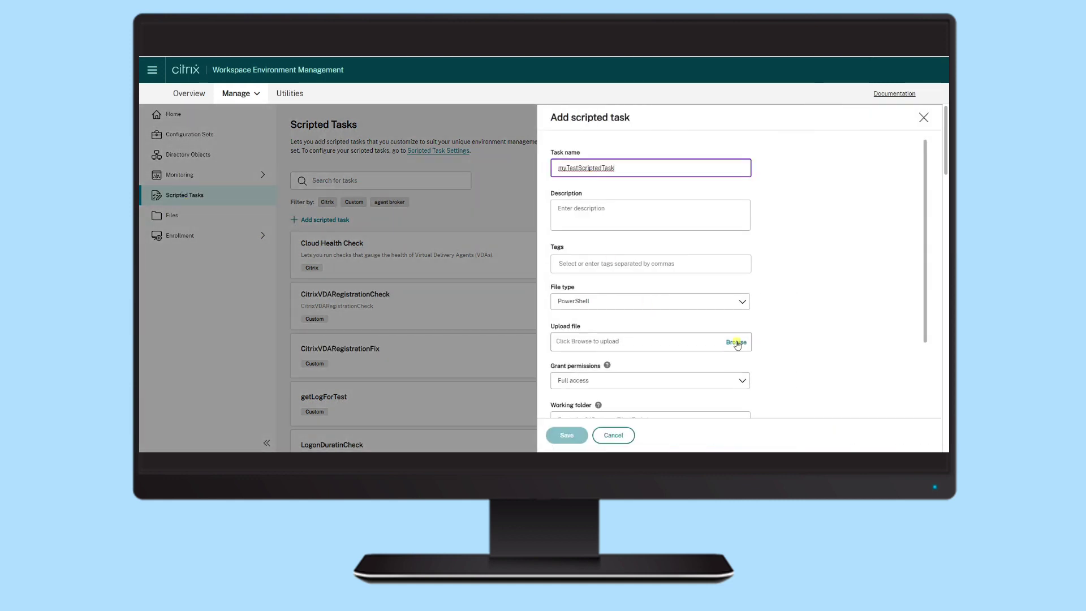
{"action": "left_click", "coordinate": [736, 343]}
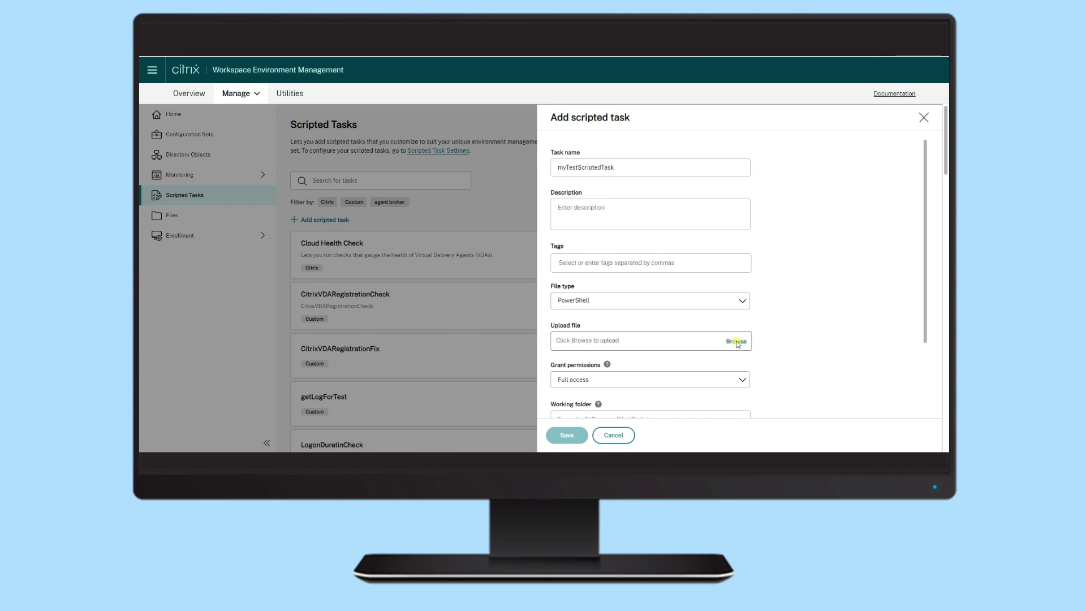
{"action": "left_click", "coordinate": [249, 111]}
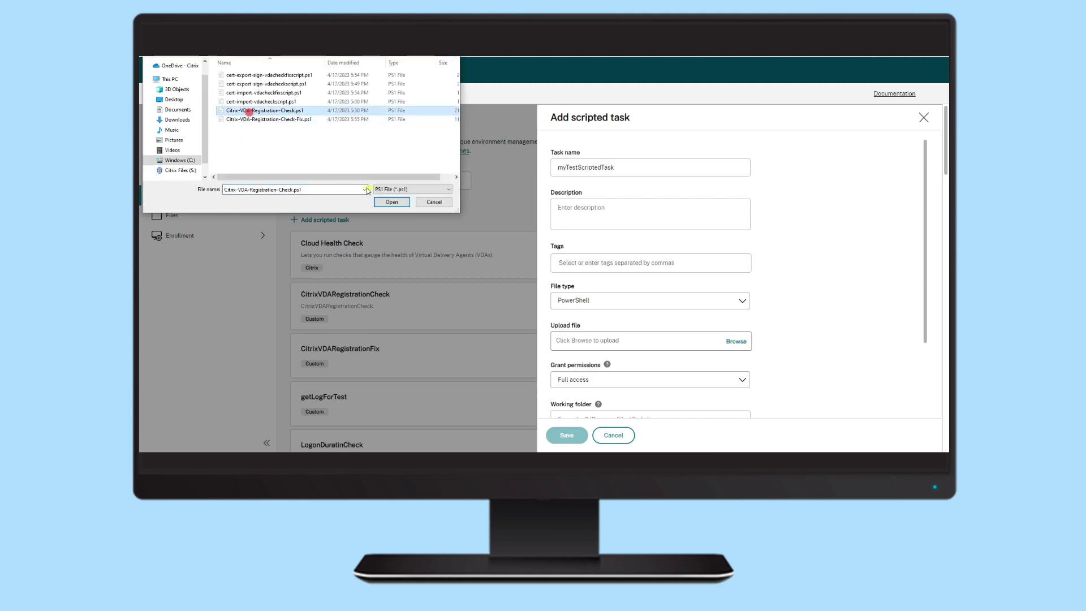
{"action": "left_click", "coordinate": [388, 202]}
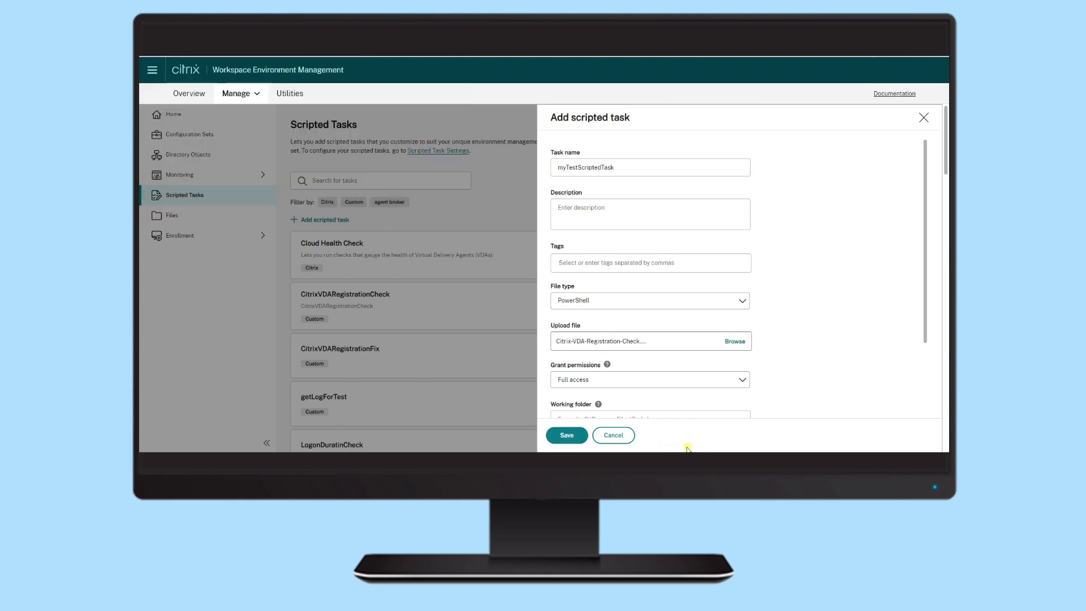
{"action": "left_click", "coordinate": [740, 381]}
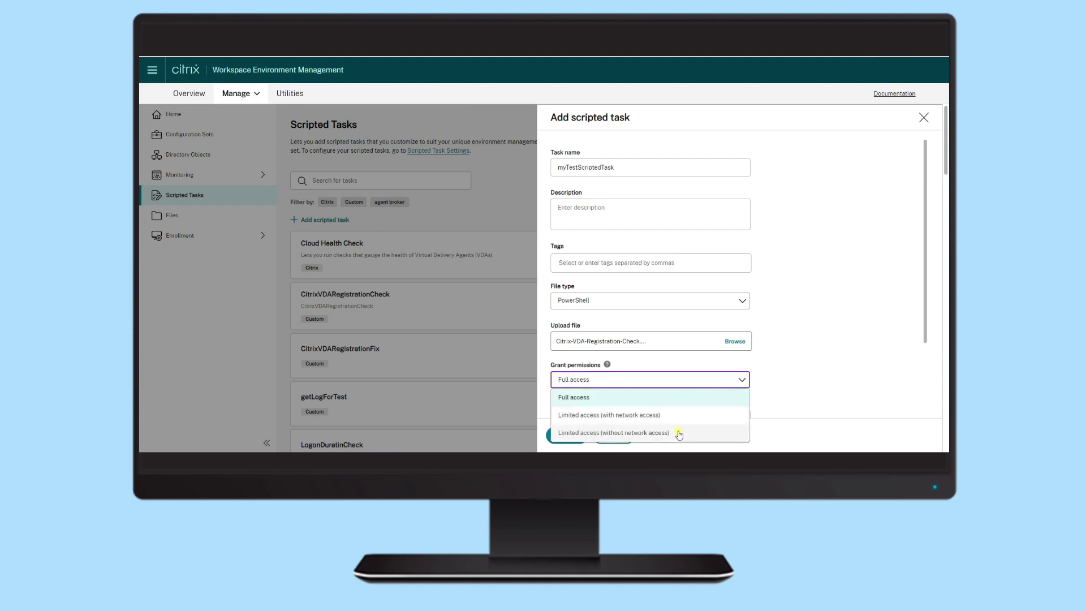
{"action": "left_click", "coordinate": [639, 403]}
{"action": "scroll", "coordinate": [636, 400], "scroll_direction": "down", "scroll_amount": 3}
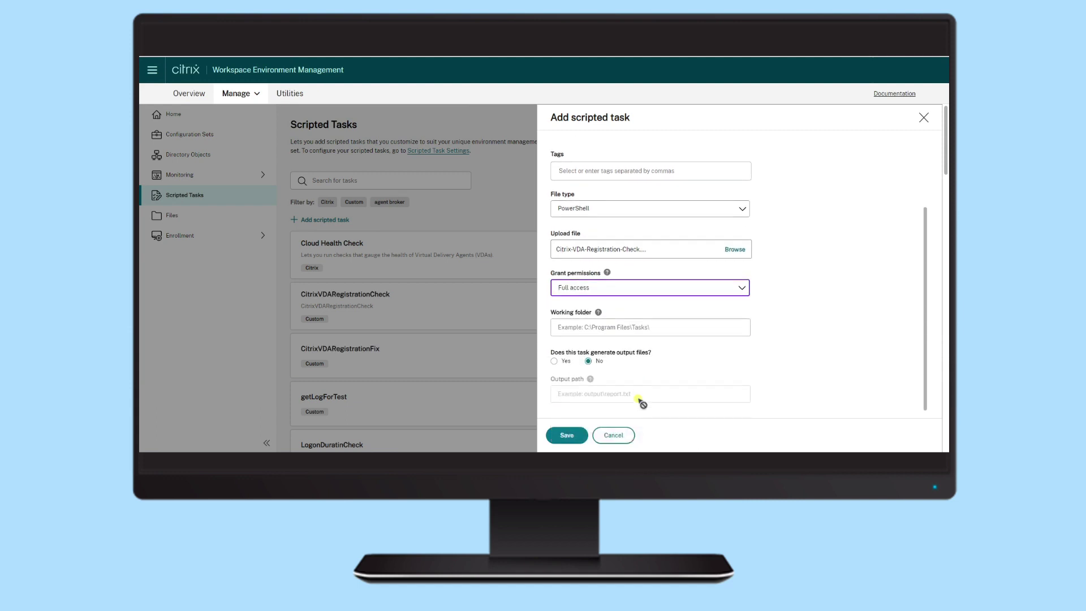
{"action": "left_click", "coordinate": [573, 440]}
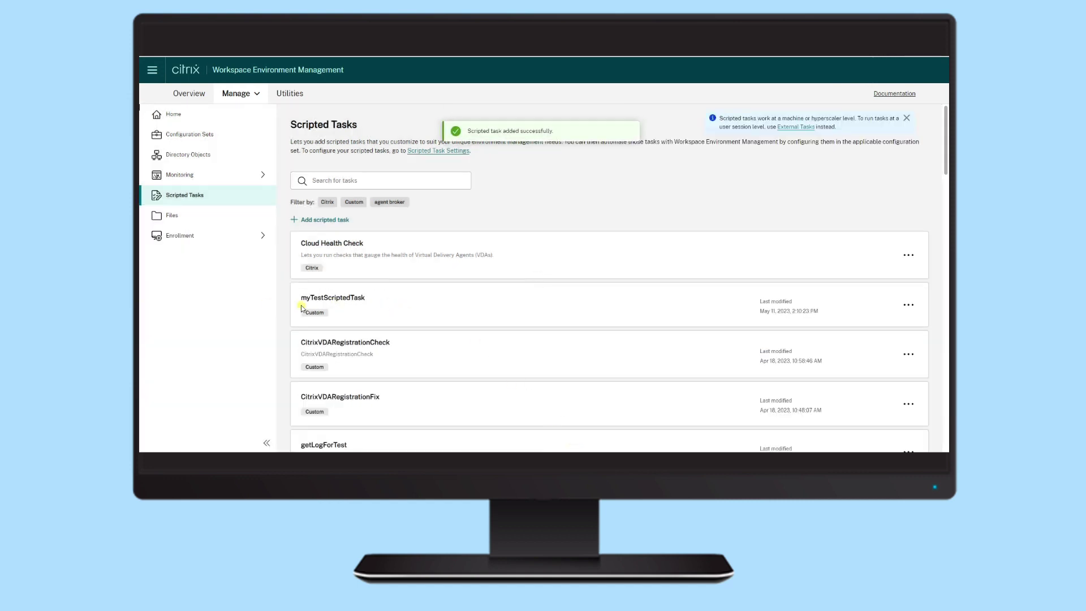
Go to Default Site's Scripted Task Settings in Configuration Sets, where myTestScriptedTask appears disabled
{"action": "left_click_drag", "start_coordinate": [301, 300], "coordinate": [376, 304]}
{"action": "left_click", "coordinate": [368, 328]}
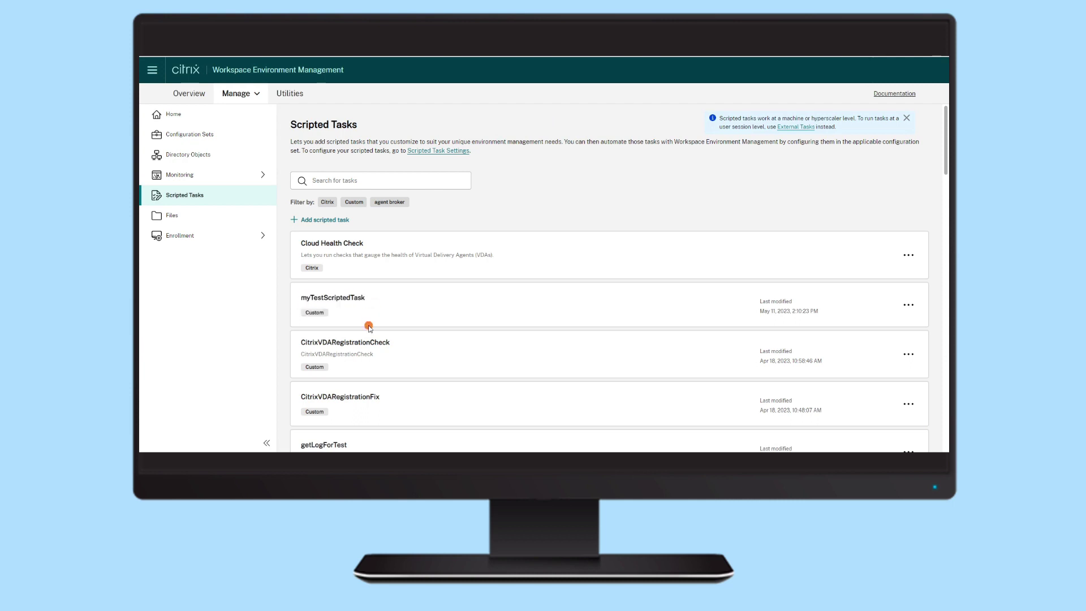
{"action": "left_click", "coordinate": [188, 135]}
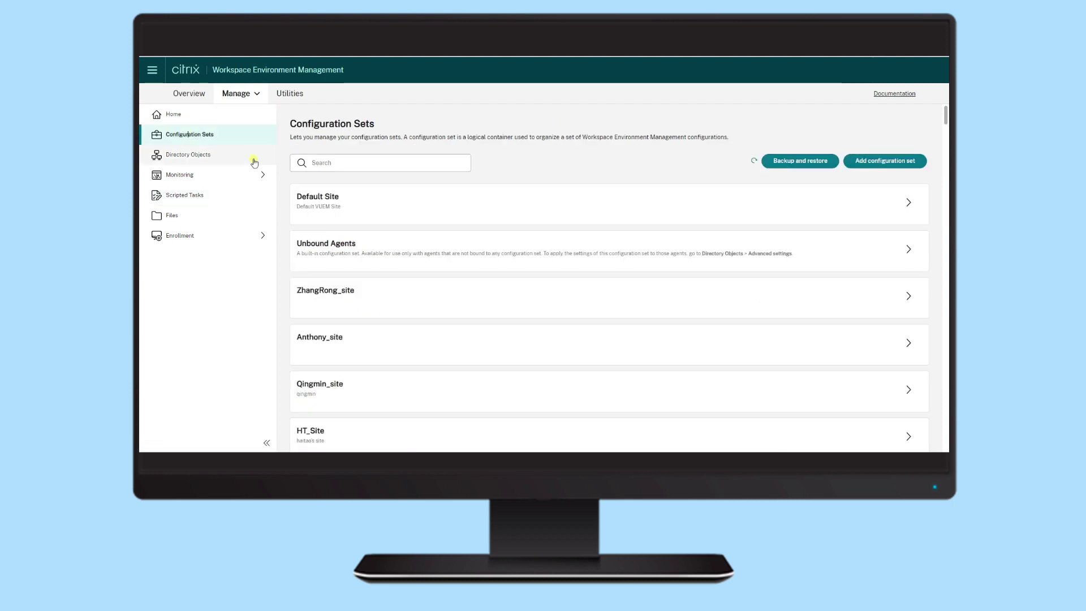
{"action": "left_click", "coordinate": [328, 209]}
{"action": "left_click", "coordinate": [237, 242]}
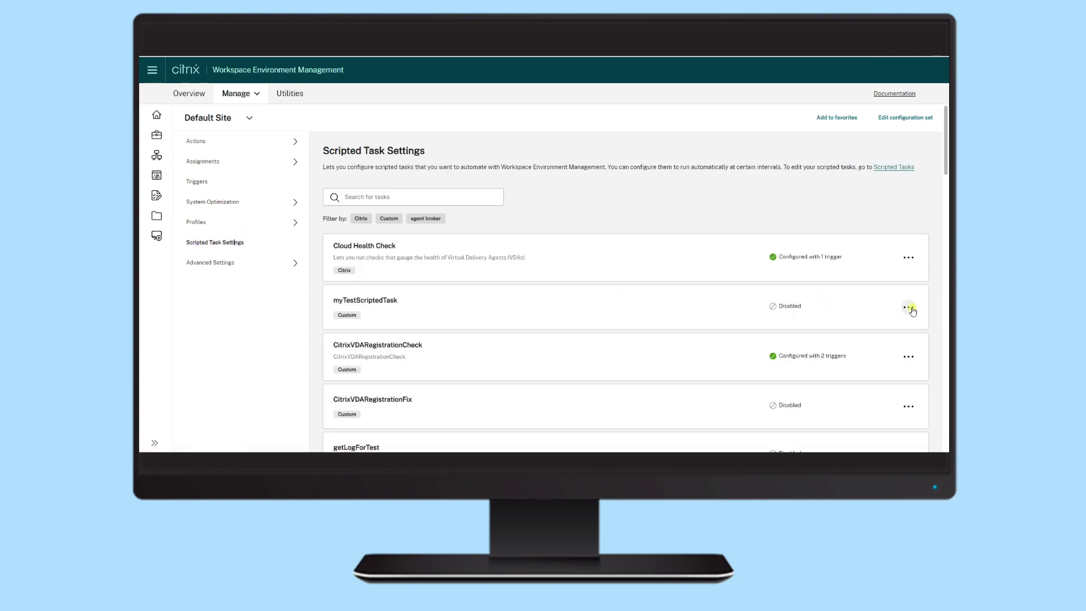
Enable myTestScriptedTask and give it the Machine startup trigger
{"action": "left_click", "coordinate": [912, 310]}
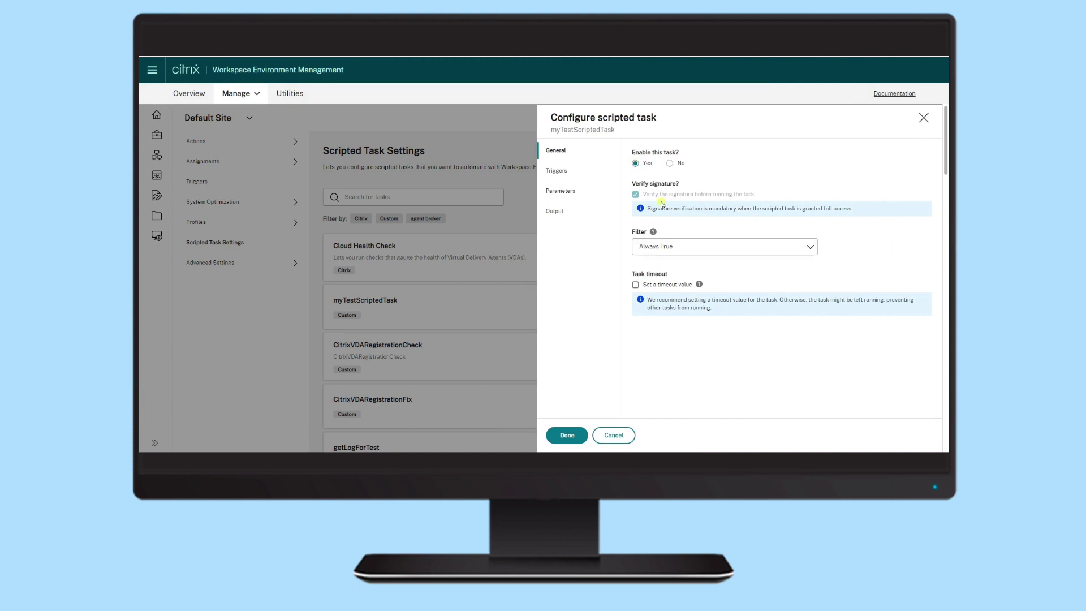
{"action": "left_click_drag", "start_coordinate": [646, 196], "coordinate": [792, 196]}
{"action": "left_click", "coordinate": [772, 222]}
{"action": "left_click", "coordinate": [567, 172]}
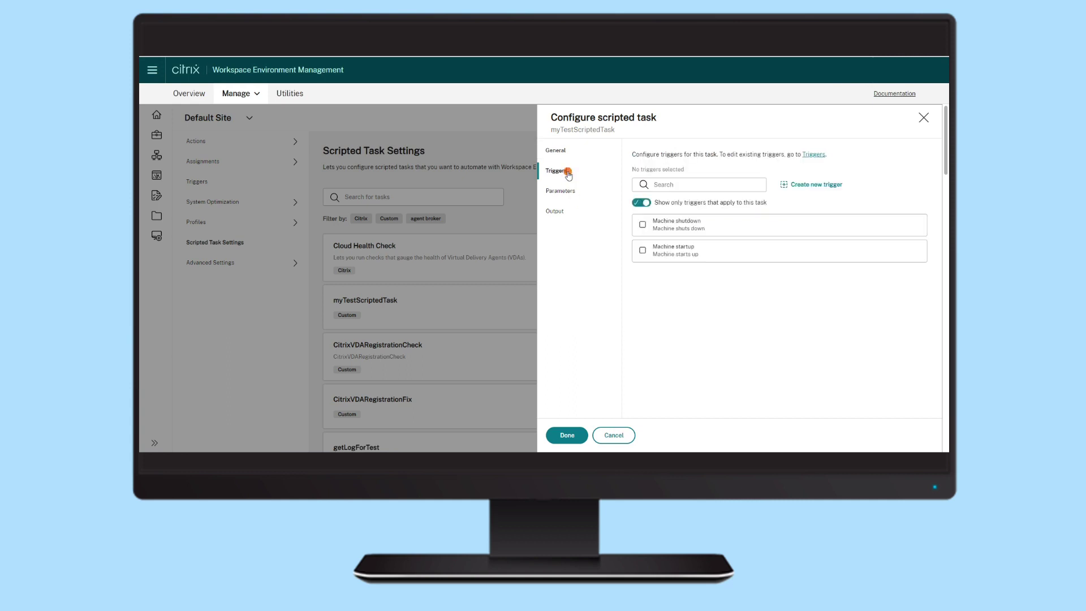
{"action": "left_click", "coordinate": [642, 250]}
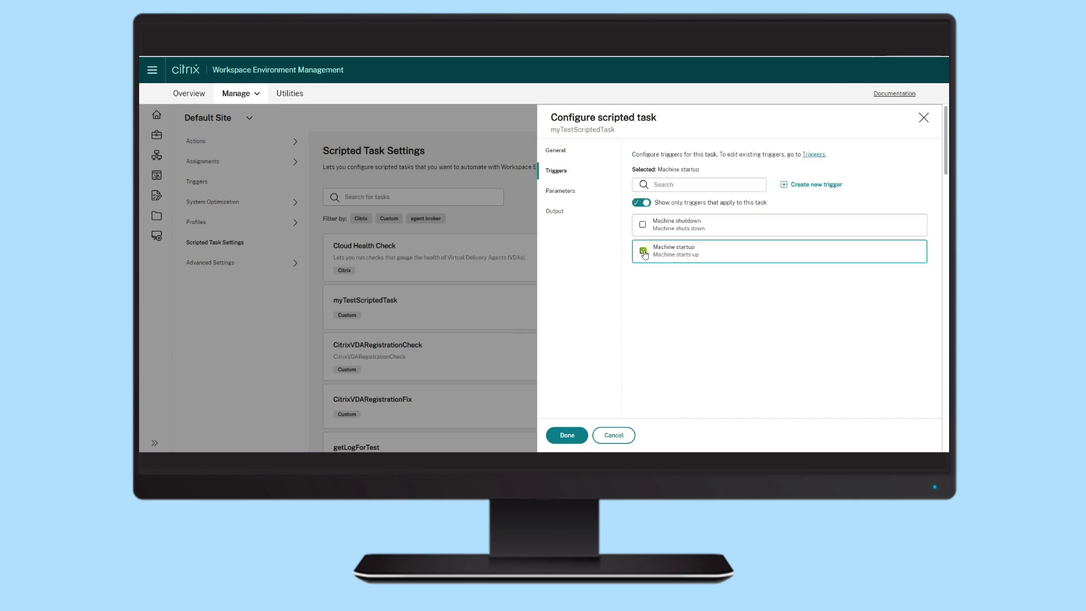
Turn on Highlight regular expression matches and Collect output even if runtime errors occur
{"action": "left_click", "coordinate": [571, 191]}
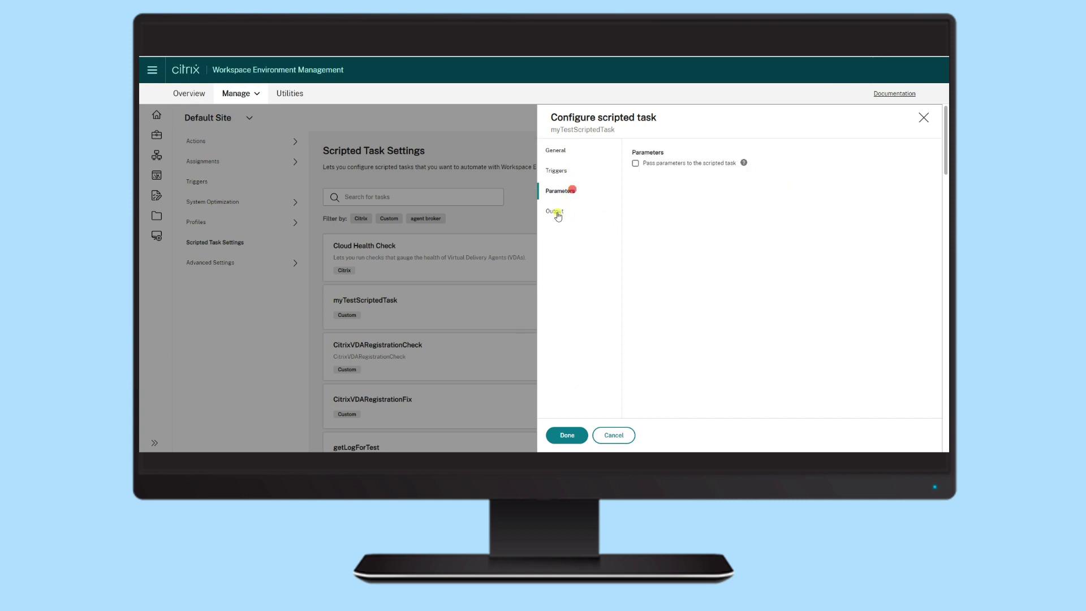
{"action": "left_click", "coordinate": [556, 214]}
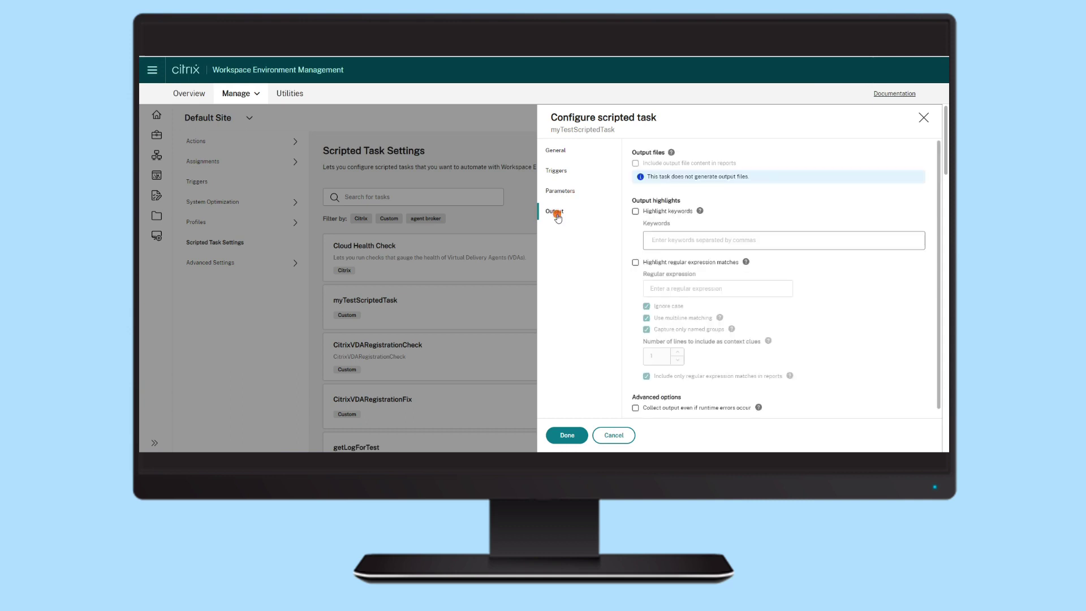
{"action": "left_click", "coordinate": [635, 263]}
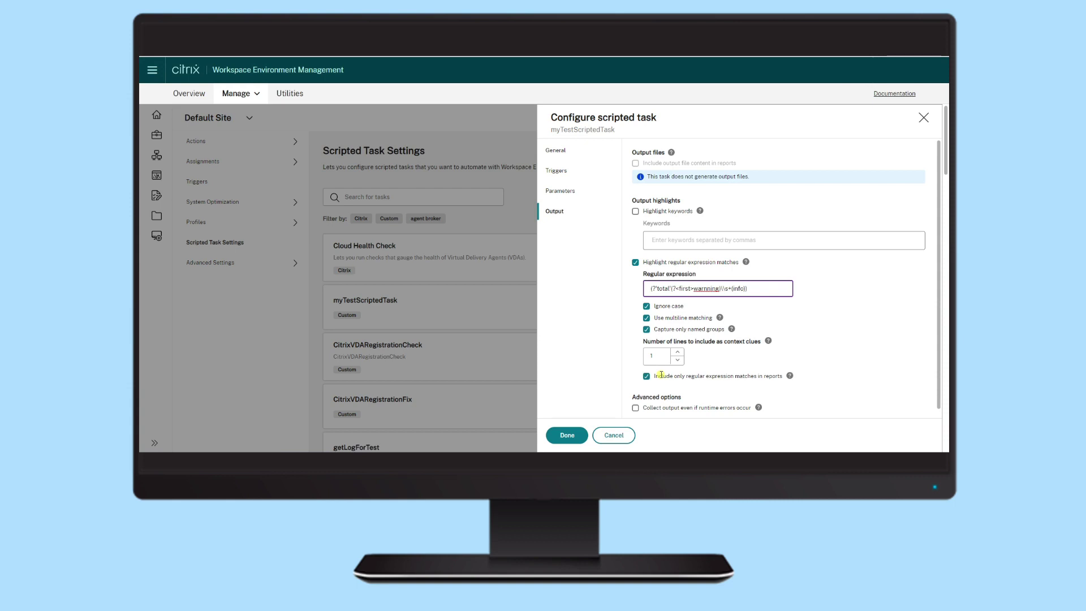
{"action": "left_click", "coordinate": [635, 408]}
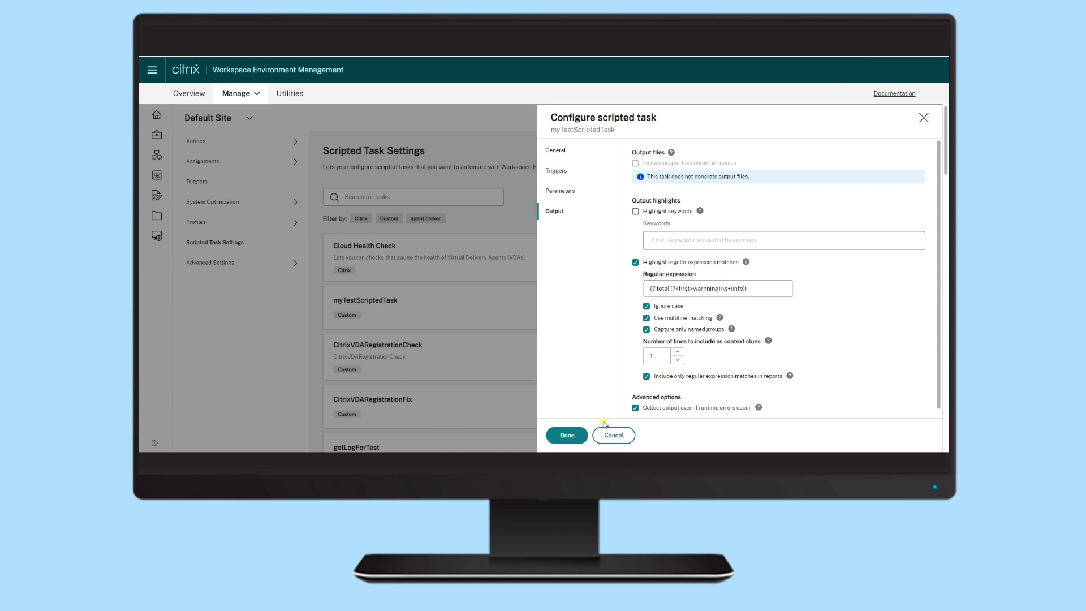
Save myTestScriptedTask's new trigger and output configuration
{"action": "left_click", "coordinate": [567, 435]}
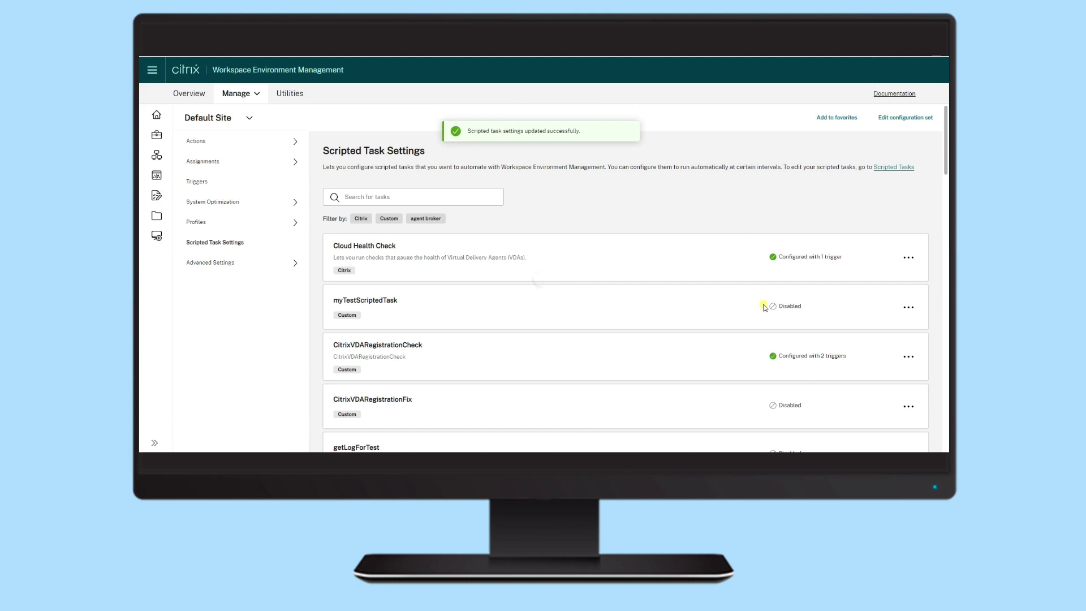